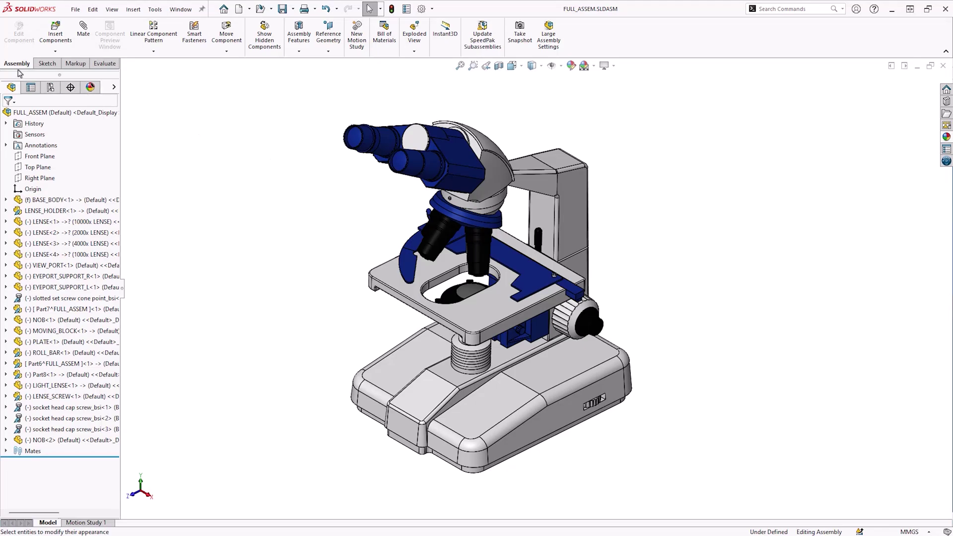
Pull the CommandManager off the top edge into a floating panel over the microscope assembly
left_click_drag(17, 69, 210, 139)
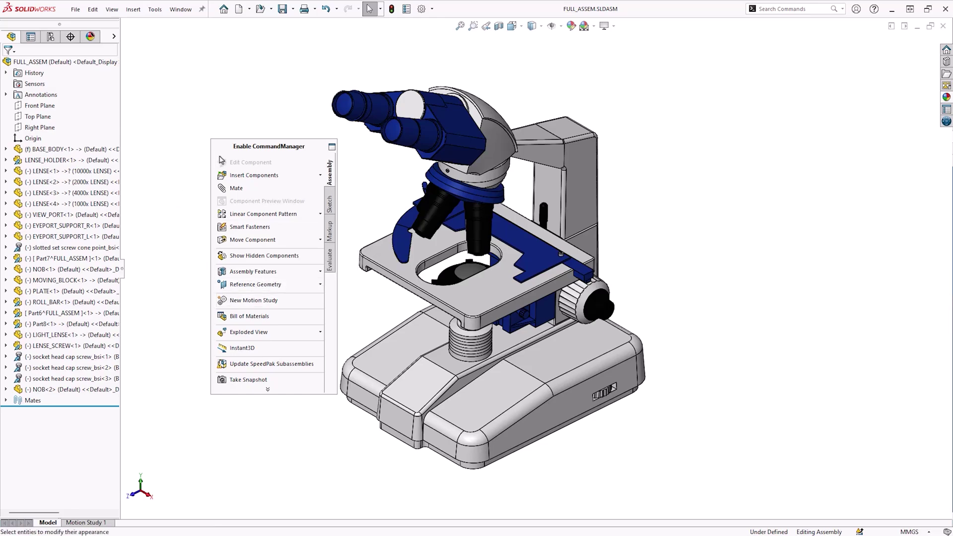
Dock the CommandManager along the top, float it once more, then re-dock it there
left_click_drag(253, 149, 478, 30)
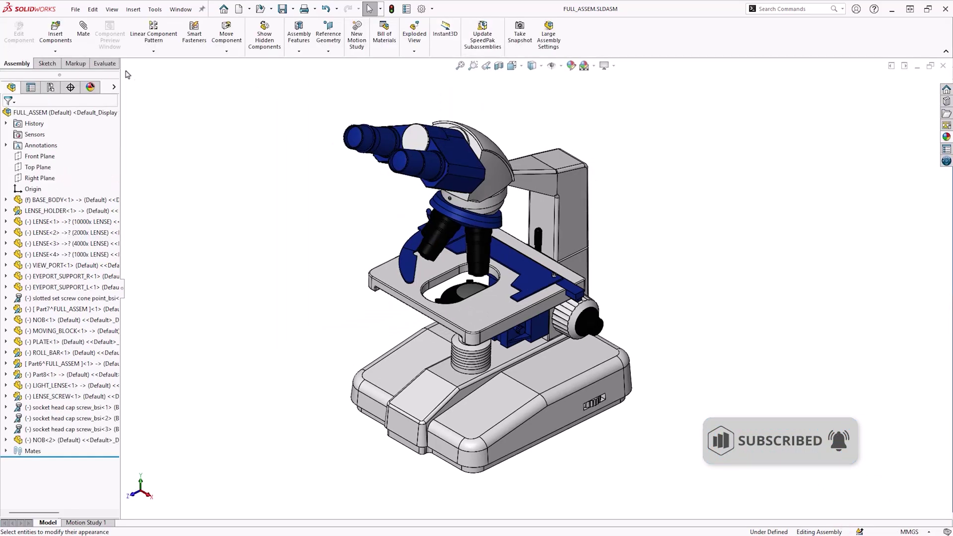
left_click_drag(26, 71, 175, 126)
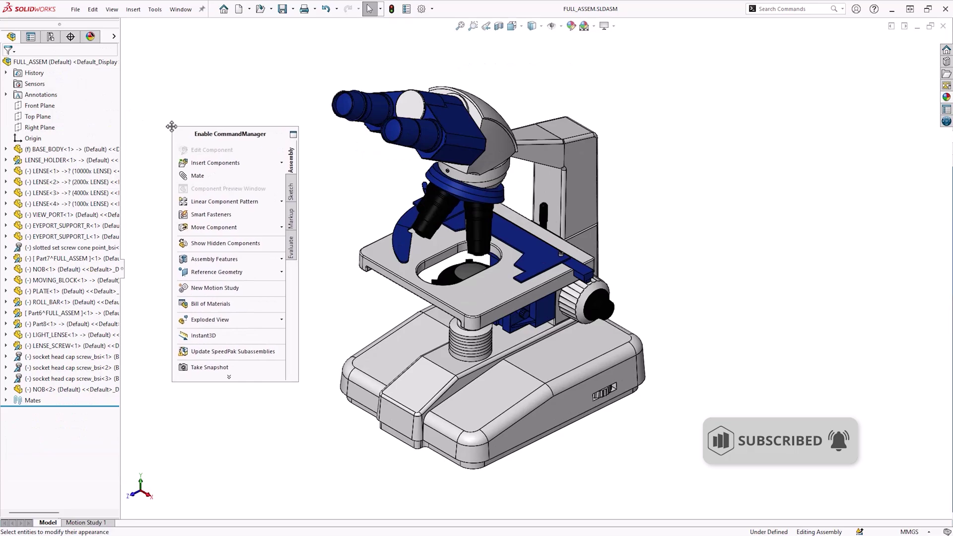
double_click(226, 135)
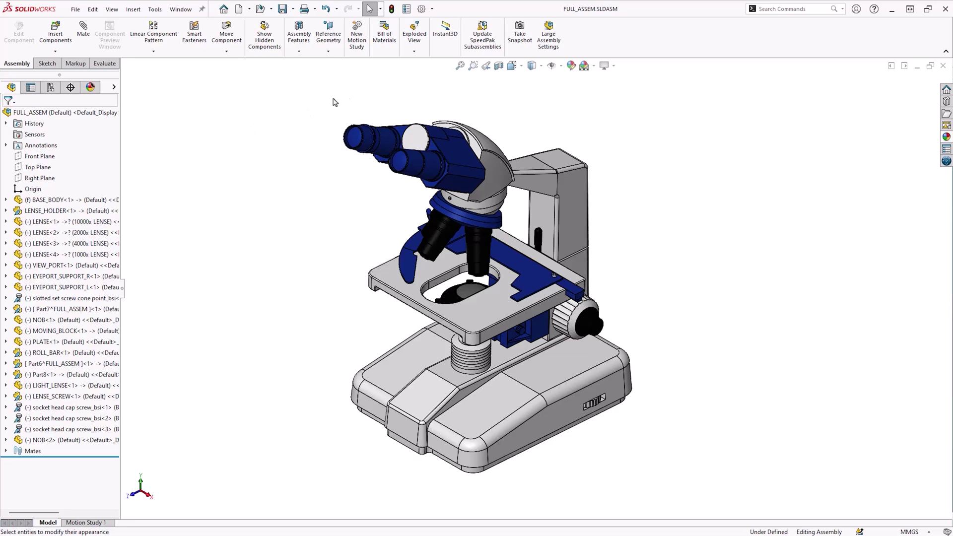
Enable 'Lock CommandManager and toolbars' in the Customize settings and confirm
left_click(432, 9)
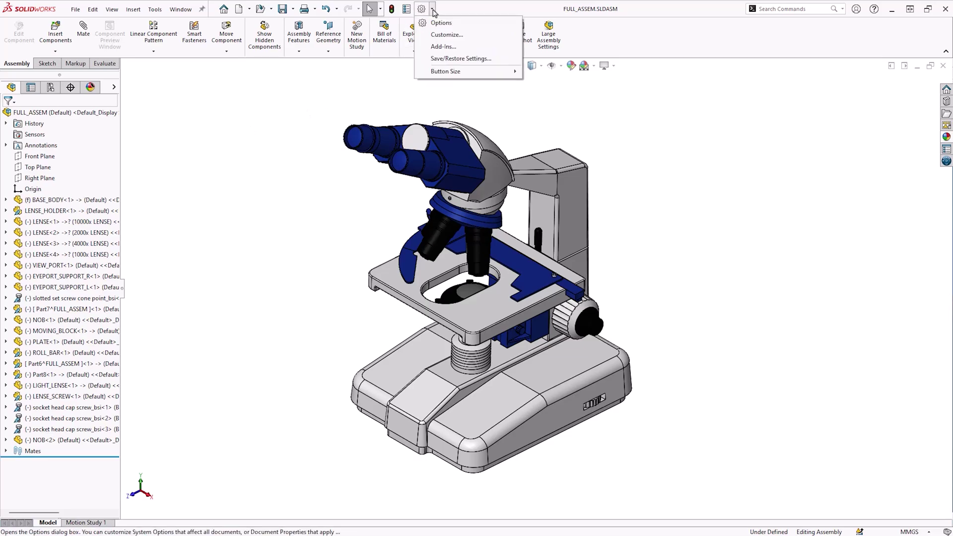
left_click(455, 35)
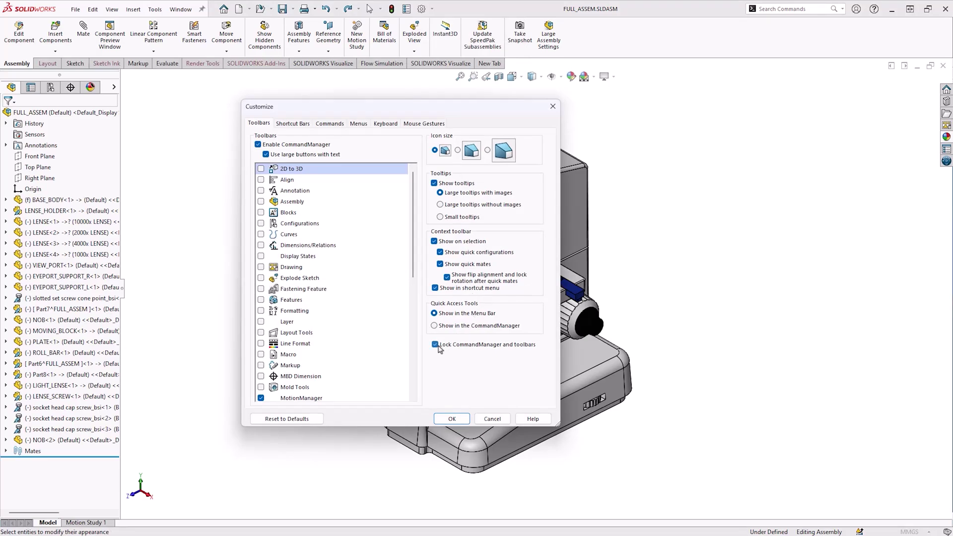
left_click(453, 419)
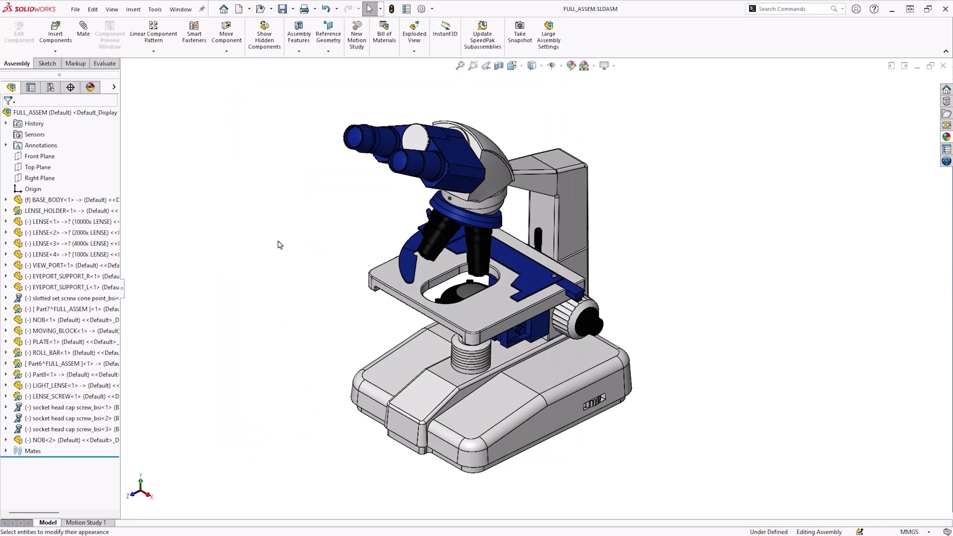